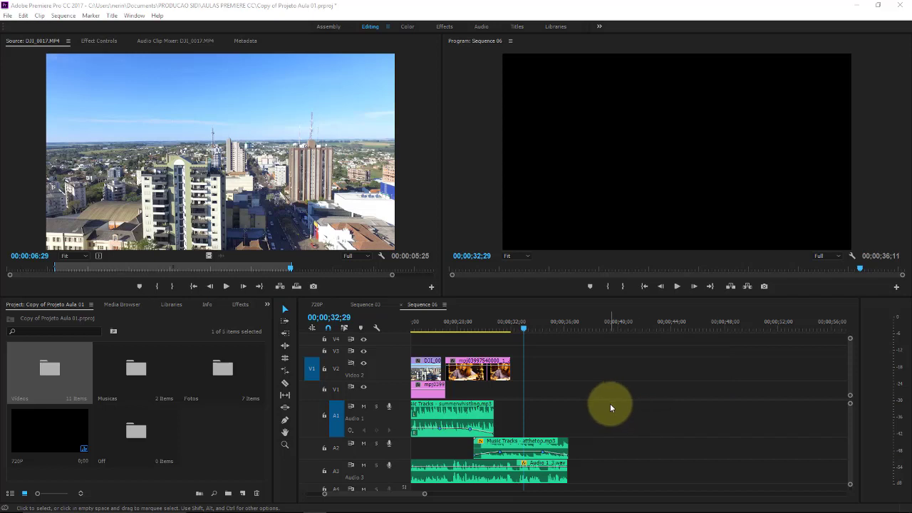
# Step: Activate the Sequence 06 timeline and scroll back to show its clips from the start
pyautogui.click(556, 405)
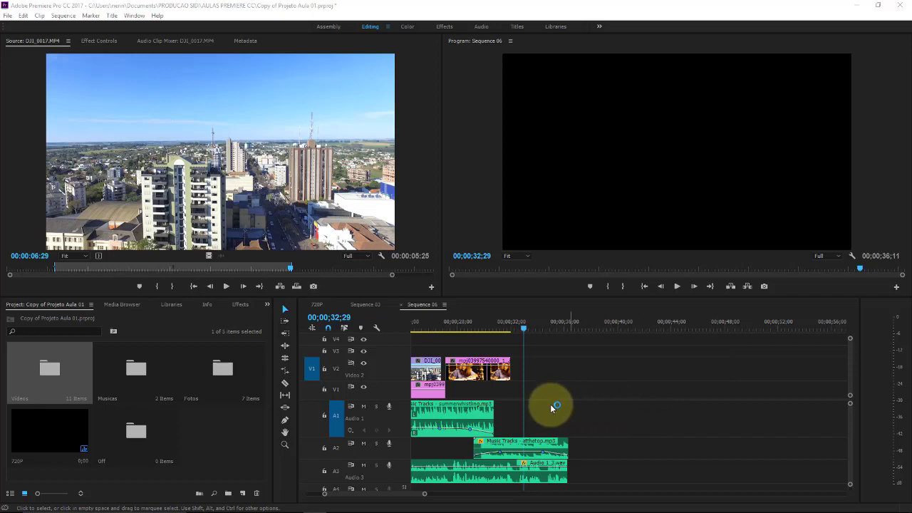
pyautogui.click(386, 496)
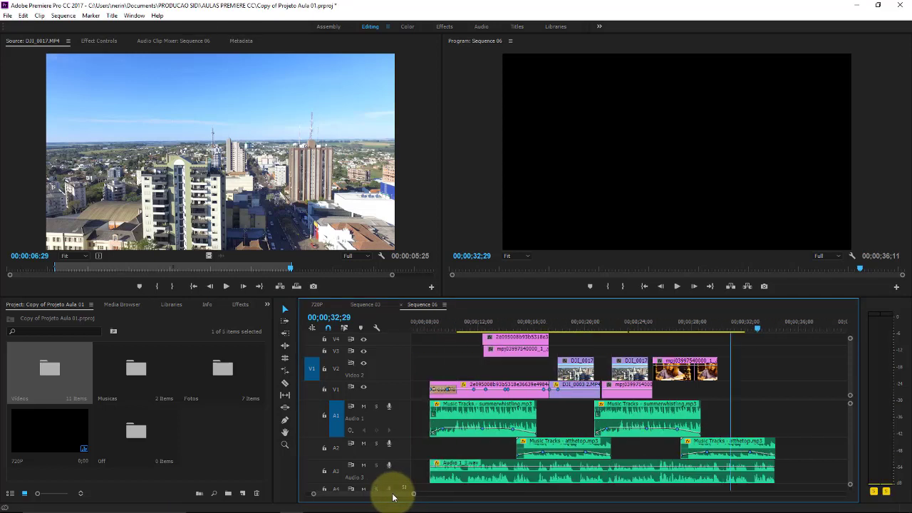
pyautogui.scroll(5, 388, 496)
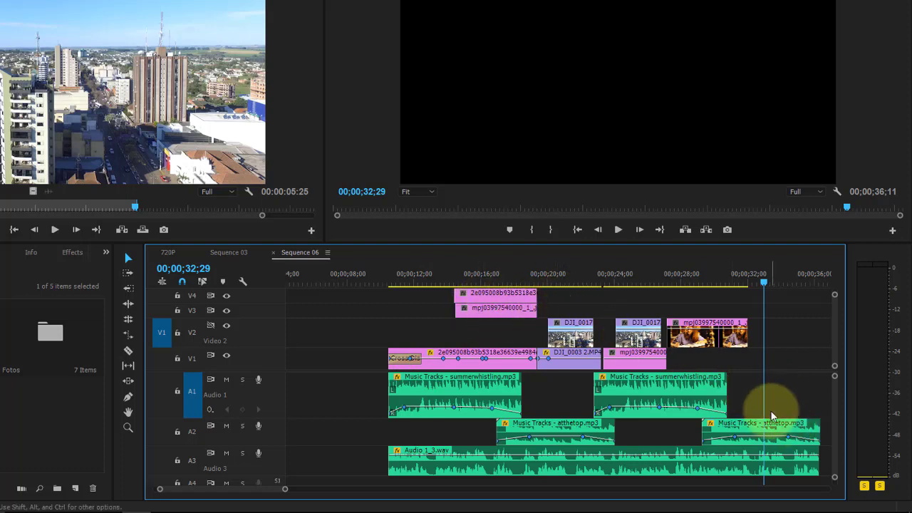
# Step: Enable the Work Area Bar from the Sequence 06 timeline's panel menu
pyautogui.click(323, 299)
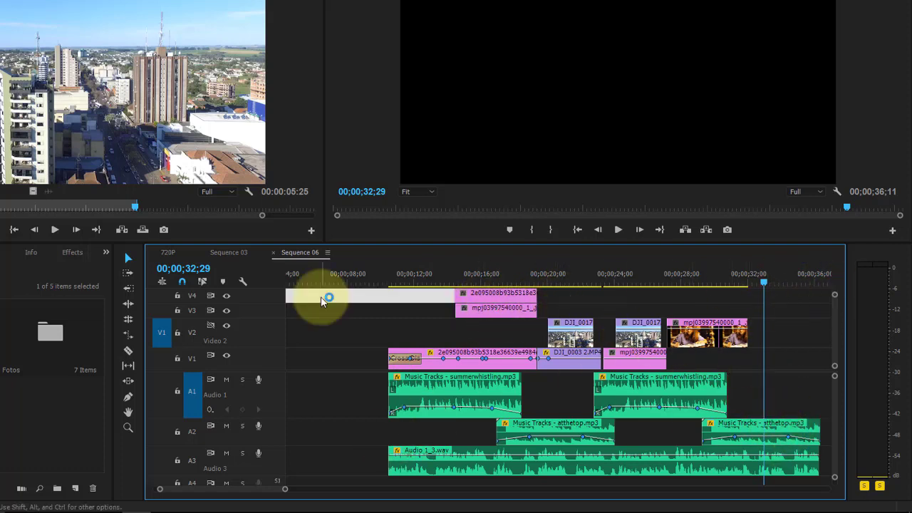
pyautogui.click(327, 252)
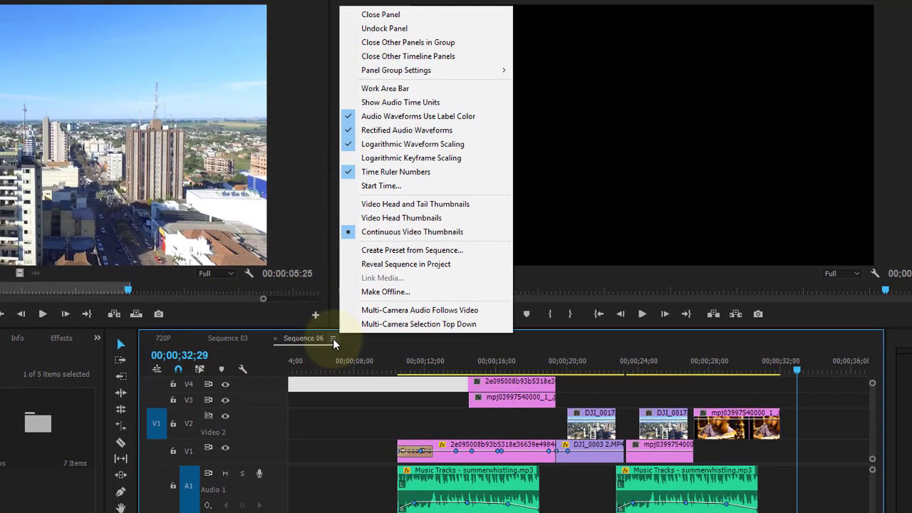
pyautogui.click(391, 89)
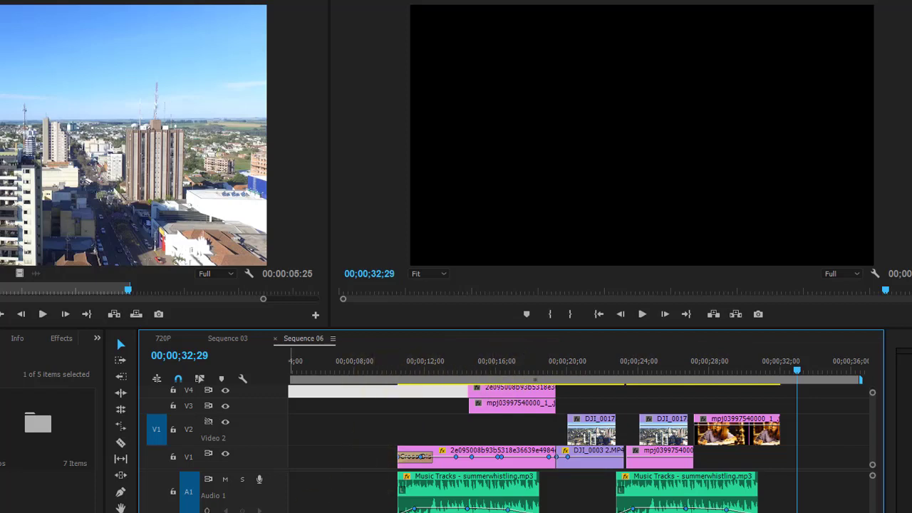
# Step: Scrub the playhead to the work area's end at 00;00;35;27, then scroll back to the start
pyautogui.scroll(5, 578, 435)
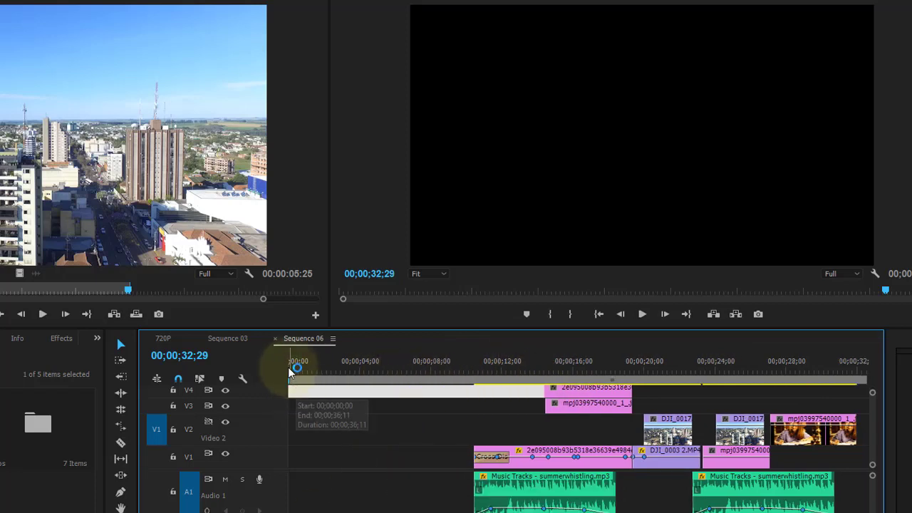
pyautogui.click(279, 364)
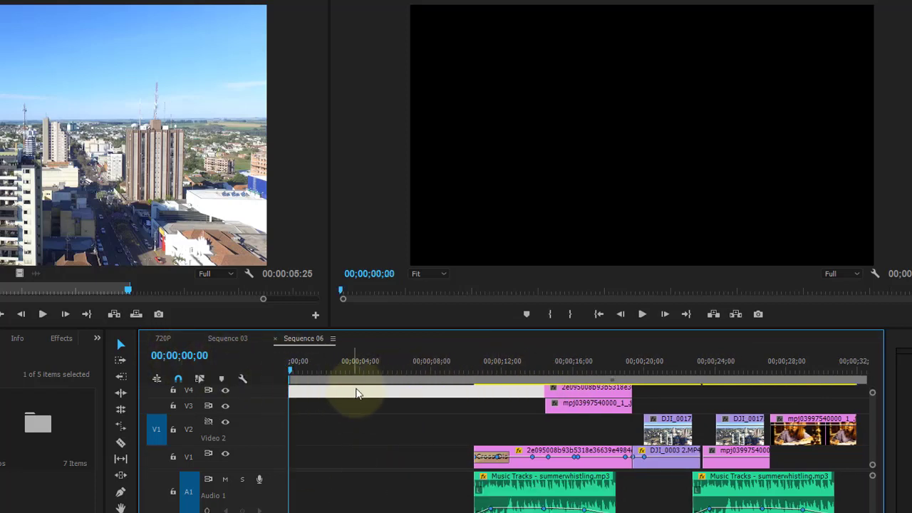
pyautogui.scroll(-5, 579, 435)
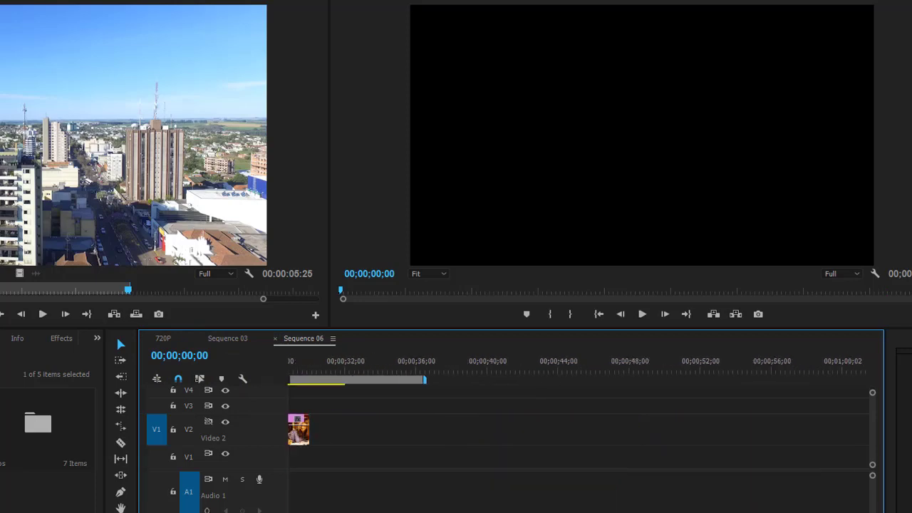
pyautogui.click(403, 364)
pyautogui.moveTo(404, 364); pyautogui.dragTo(461, 365)
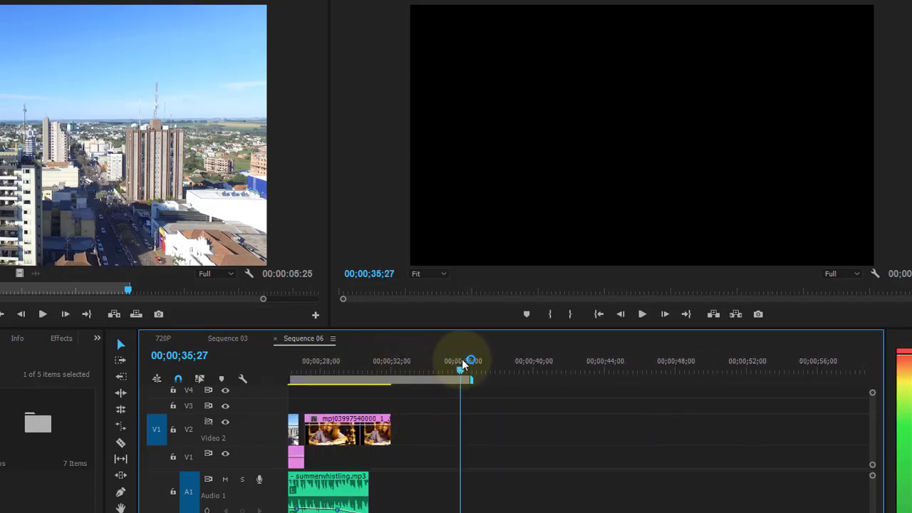
pyautogui.scroll(5, 579, 435)
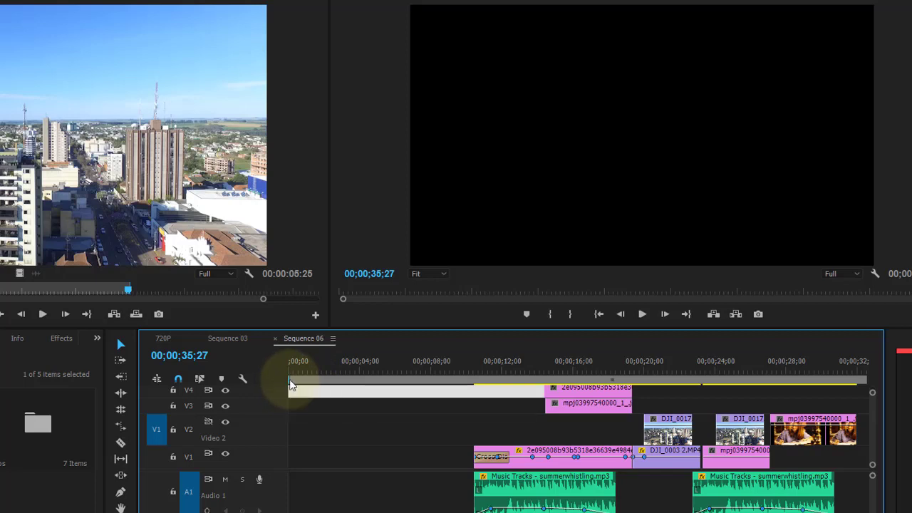
# Step: Move the work area start to 00;00;10;14 where clips begin, and its end to 00;00;36;08
pyautogui.moveTo(289, 379); pyautogui.dragTo(483, 376)
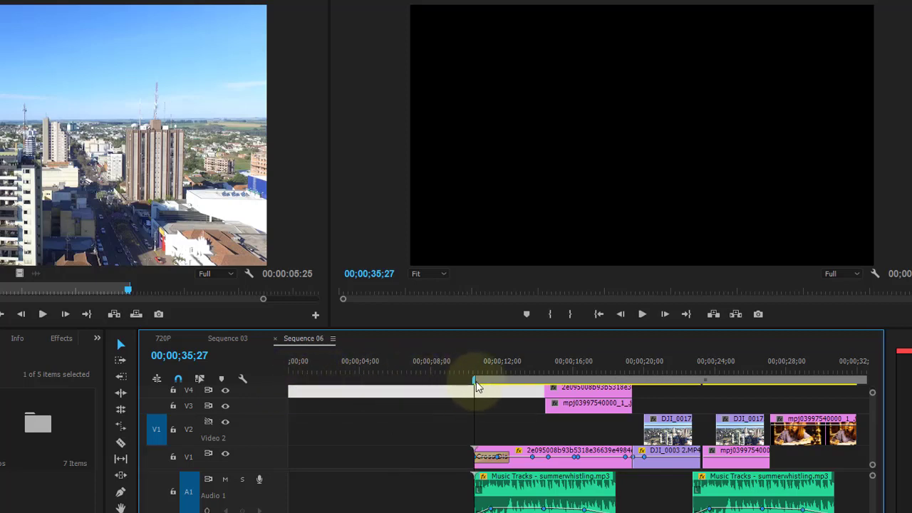
pyautogui.click(482, 370)
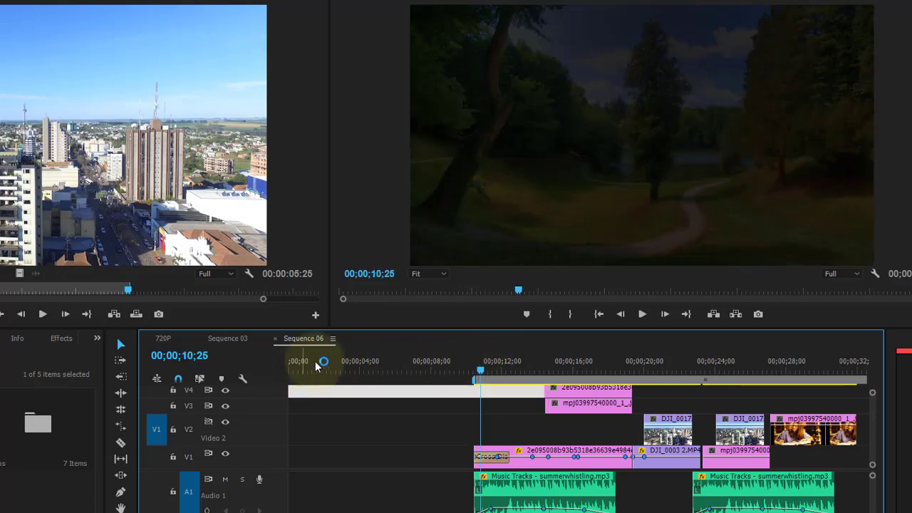
pyautogui.moveTo(315, 360); pyautogui.dragTo(255, 365)
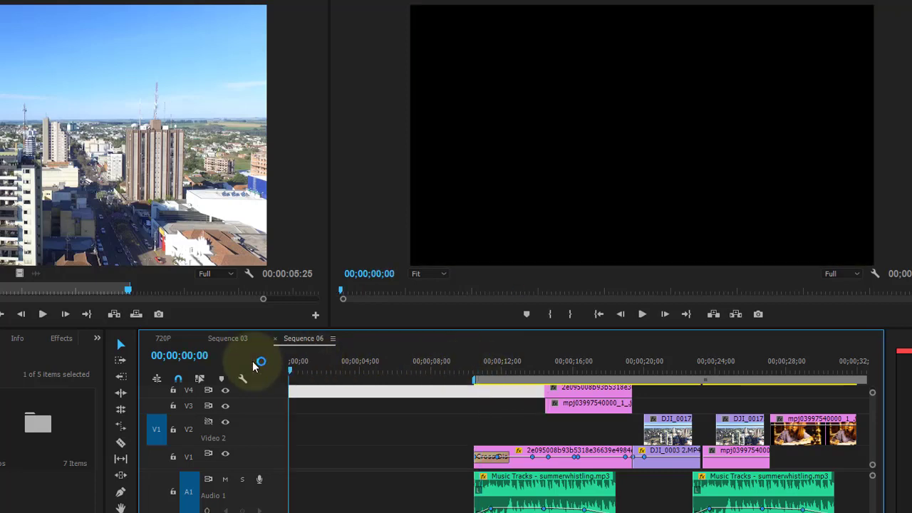
pyautogui.click(476, 372)
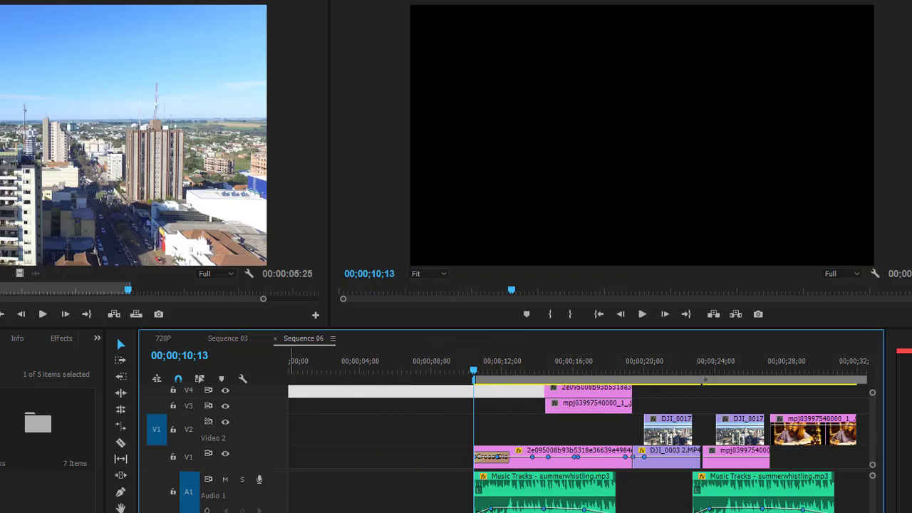
pyautogui.scroll(-5, 350, 475)
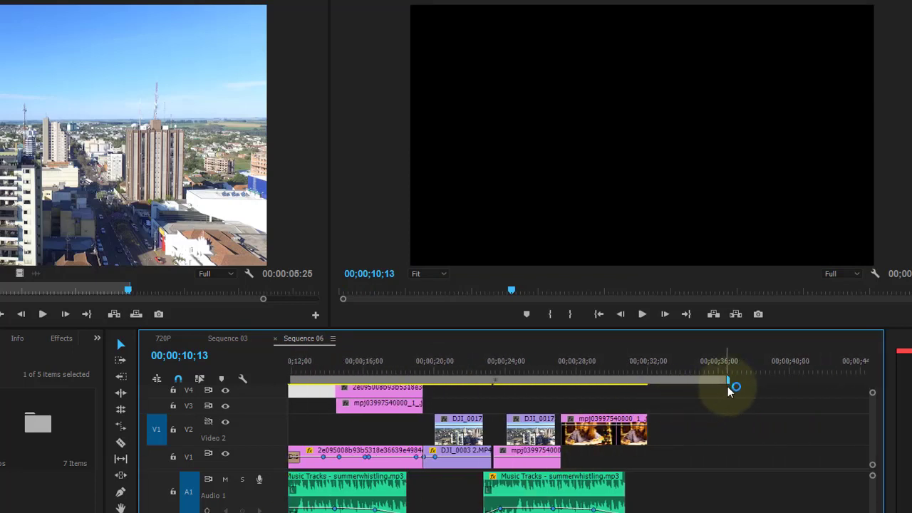
pyautogui.moveTo(725, 377)
pyautogui.mouseDown()
pyautogui.moveTo(651, 377)
pyautogui.moveTo(737, 380)
pyautogui.moveTo(726, 379)
pyautogui.mouseUp()
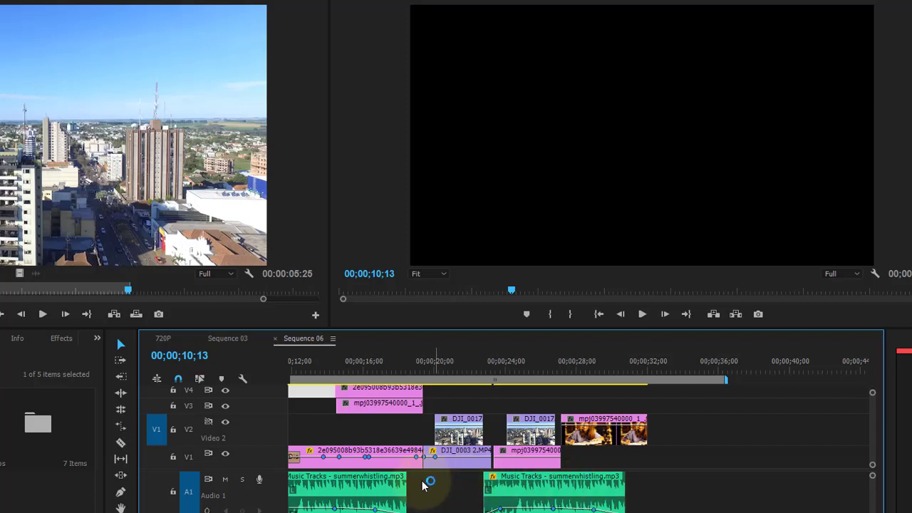
pyautogui.scroll(5, 579, 434)
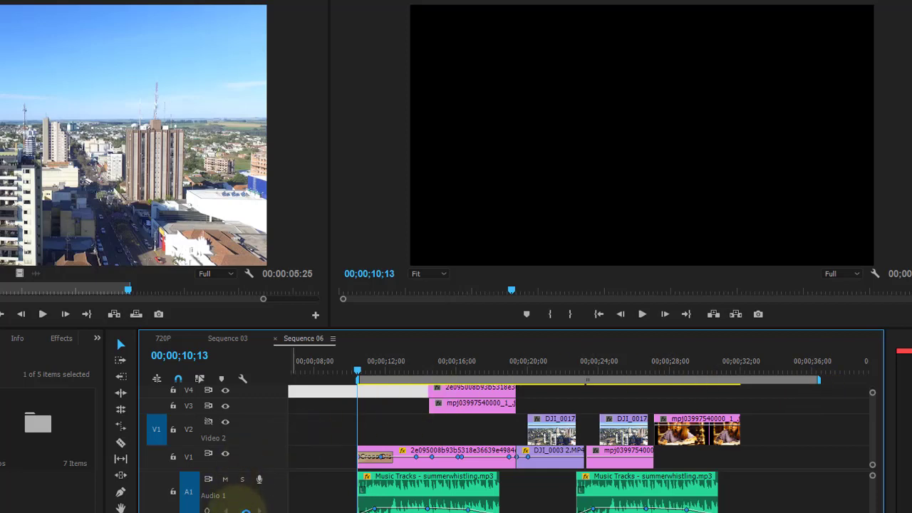
# Step: Collapse audio tracks A1 and A3 to compact rows, then confirm the work area spans 10;14–36;08
pyautogui.moveTo(242, 499)
pyautogui.mouseDown()
pyautogui.moveTo(249, 481)
pyautogui.moveTo(235, 491)
pyautogui.mouseUp()
pyautogui.doubleClick(248, 479)
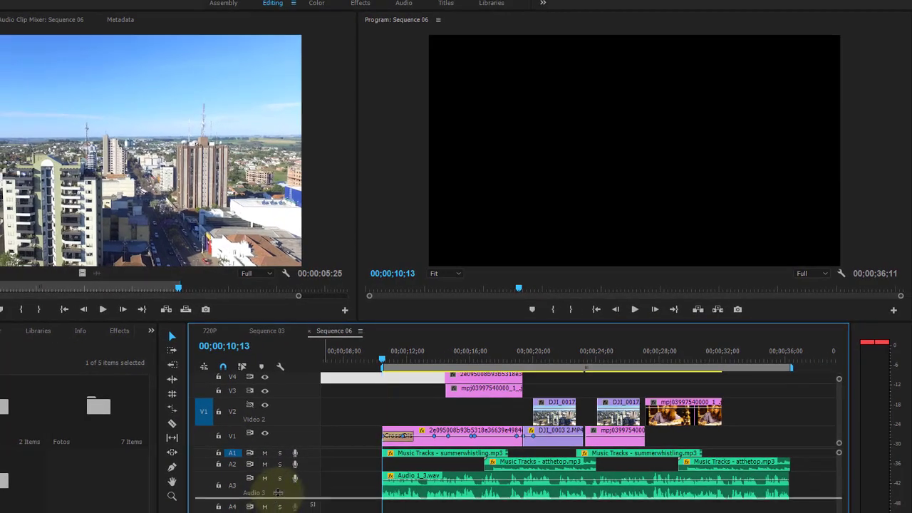
pyautogui.moveTo(281, 499); pyautogui.dragTo(281, 487)
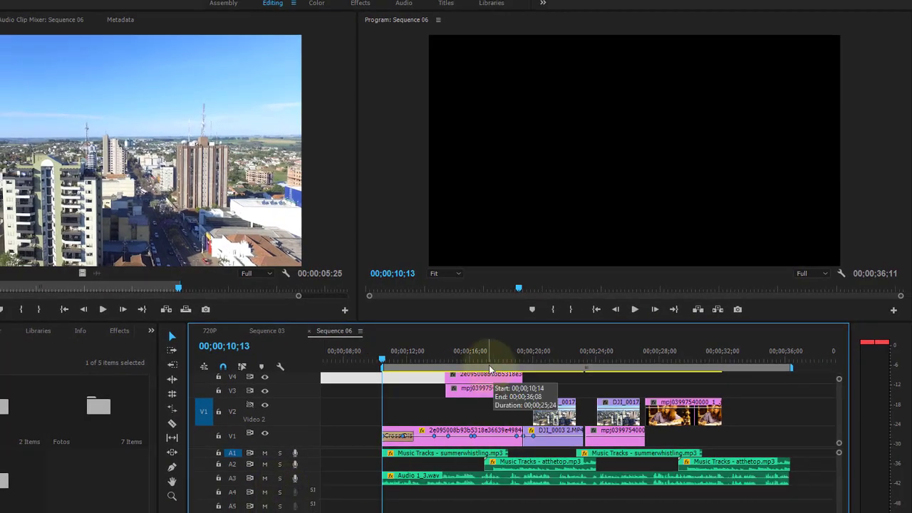
pyautogui.moveTo(494, 375); pyautogui.dragTo(483, 374)
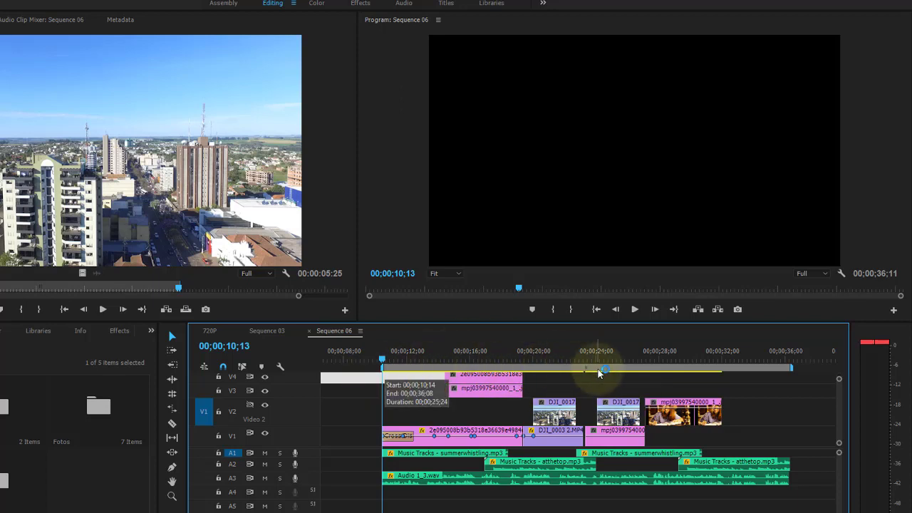
# Step: Slide and resize the work area so it runs from 00;00;10;14 to 00;00;36;11
pyautogui.moveTo(447, 351); pyautogui.dragTo(414, 351)
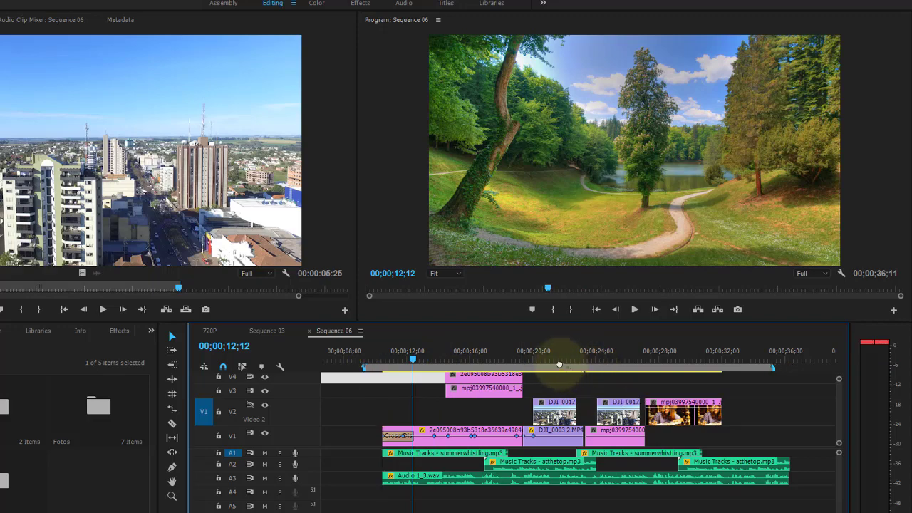
pyautogui.moveTo(590, 367)
pyautogui.mouseDown()
pyautogui.moveTo(526, 365)
pyautogui.moveTo(649, 365)
pyautogui.mouseUp()
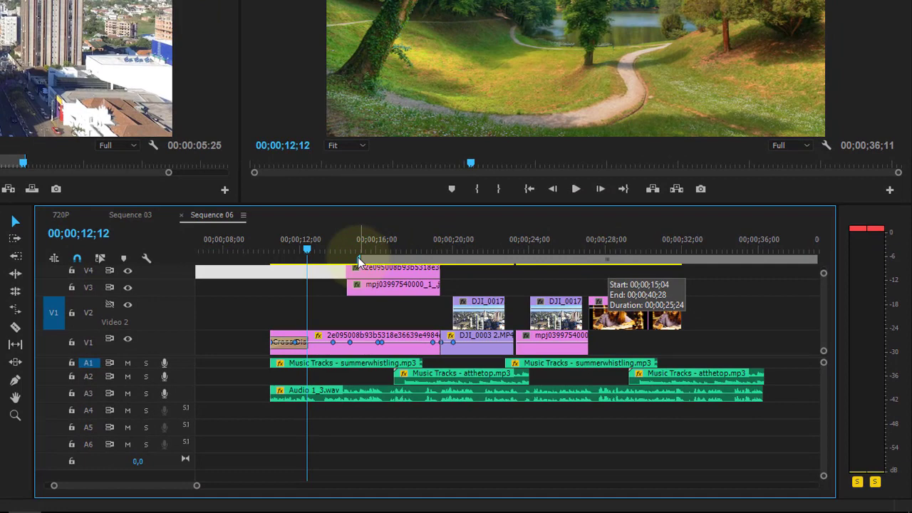
pyautogui.click(357, 257)
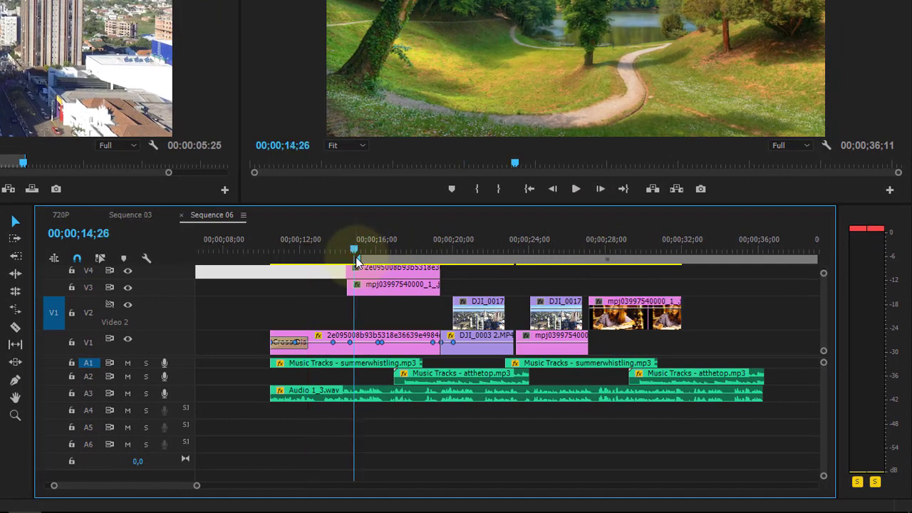
pyautogui.moveTo(359, 261); pyautogui.dragTo(268, 263)
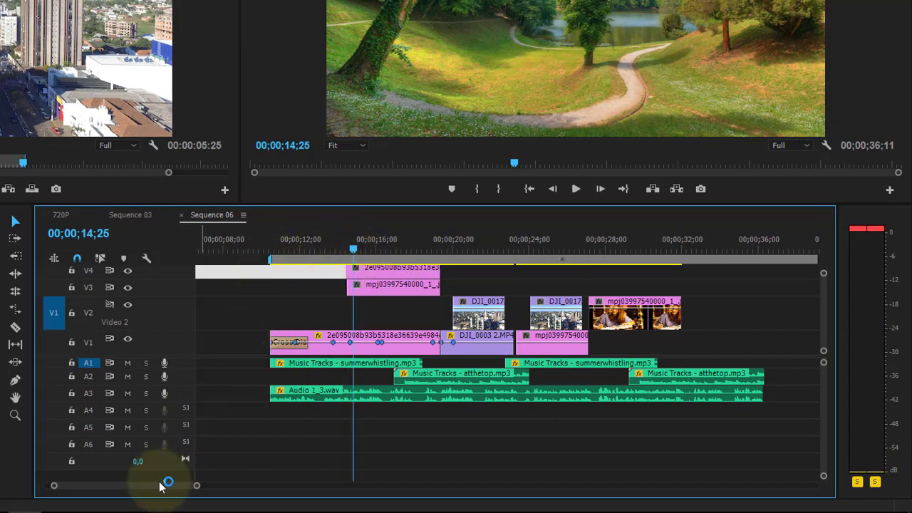
pyautogui.scroll(-2, 161, 490)
pyautogui.scroll(-2, 161, 490)
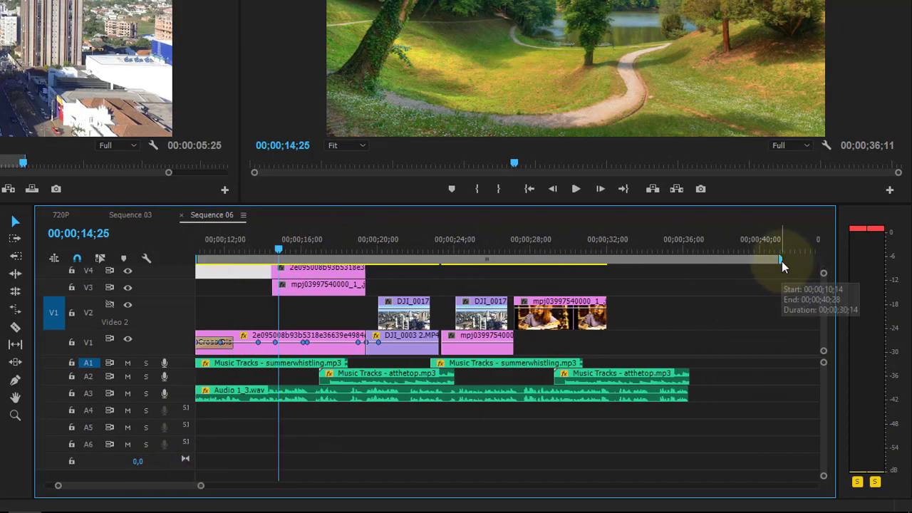
pyautogui.moveTo(782, 261); pyautogui.dragTo(695, 261)
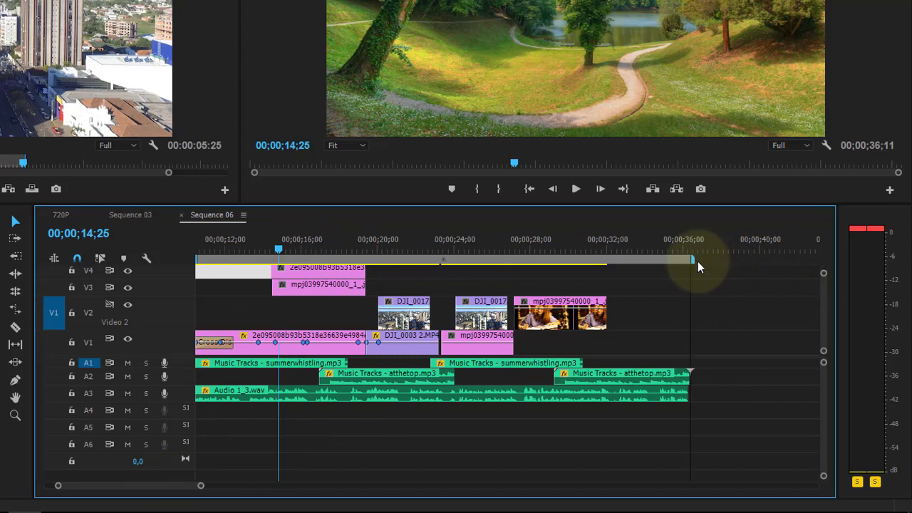
pyautogui.click(452, 257)
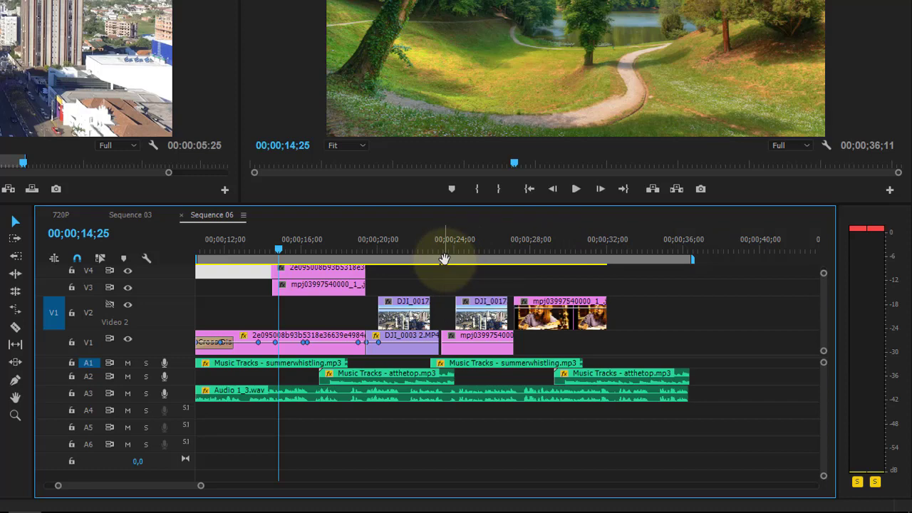
# Step: Position the playhead near 36 s and zoom in to line it up with the music clip's end
pyautogui.moveTo(166, 485); pyautogui.dragTo(116, 485)
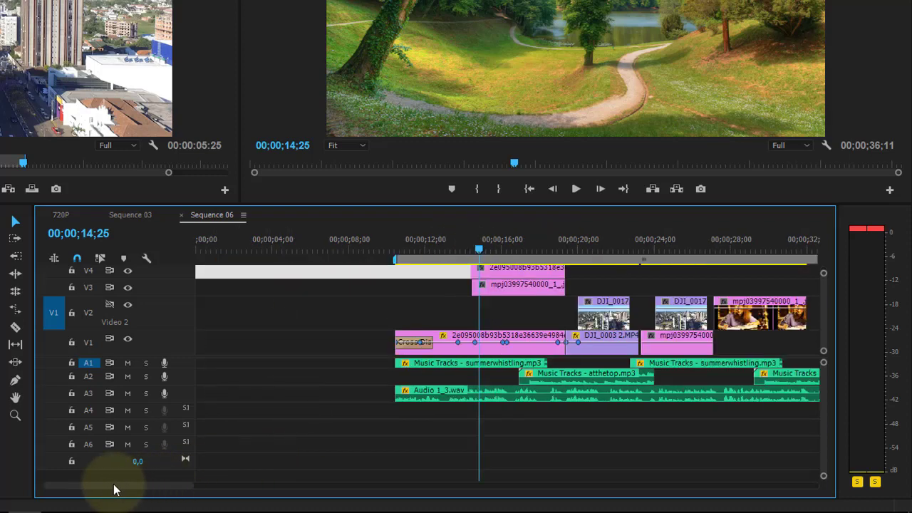
pyautogui.moveTo(287, 248); pyautogui.dragTo(397, 247)
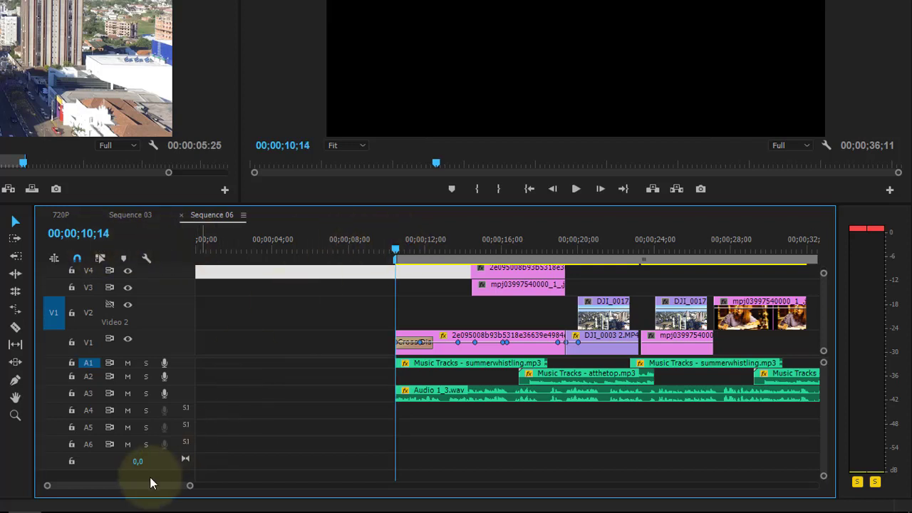
pyautogui.moveTo(648, 261)
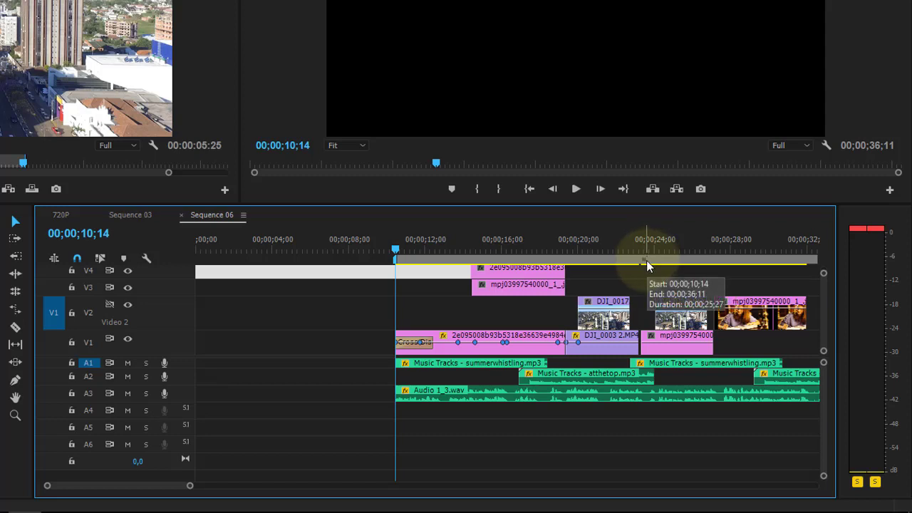
pyautogui.moveTo(154, 491); pyautogui.dragTo(254, 489)
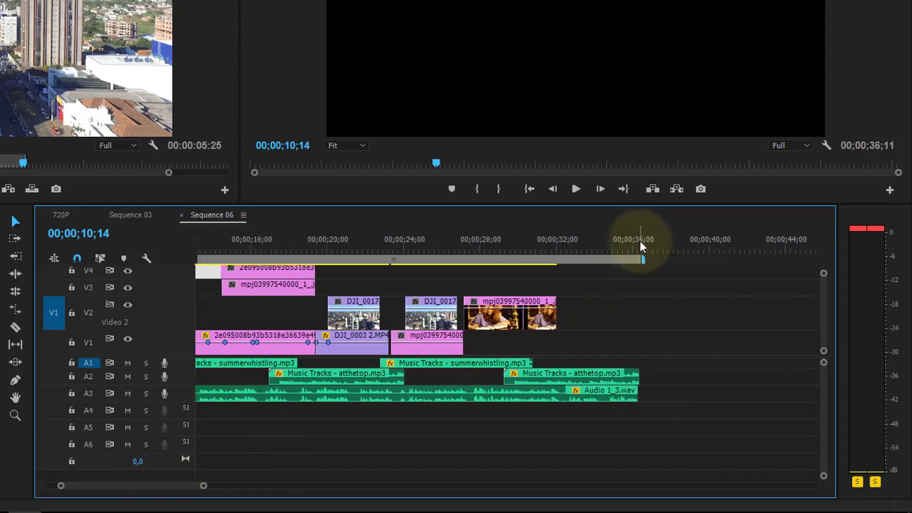
pyautogui.click(645, 243)
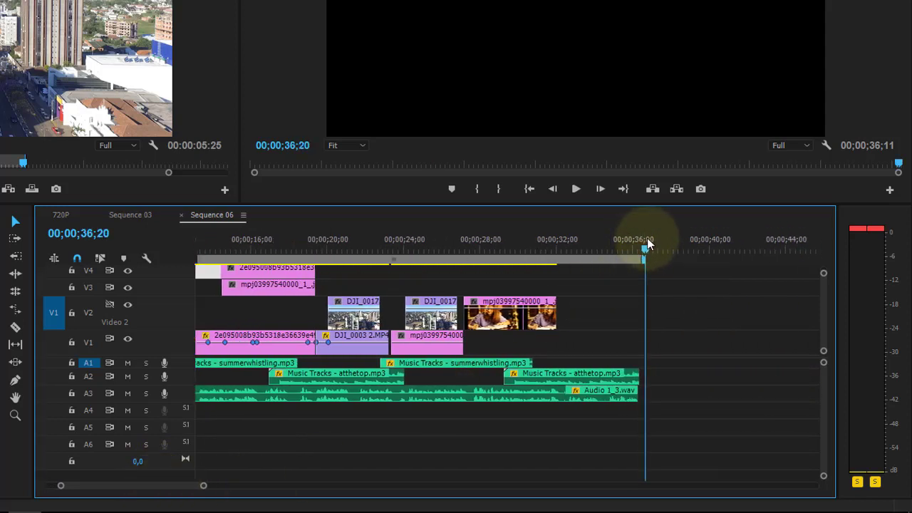
pyautogui.press('Left')
pyautogui.moveTo(647, 240); pyautogui.dragTo(644, 239)
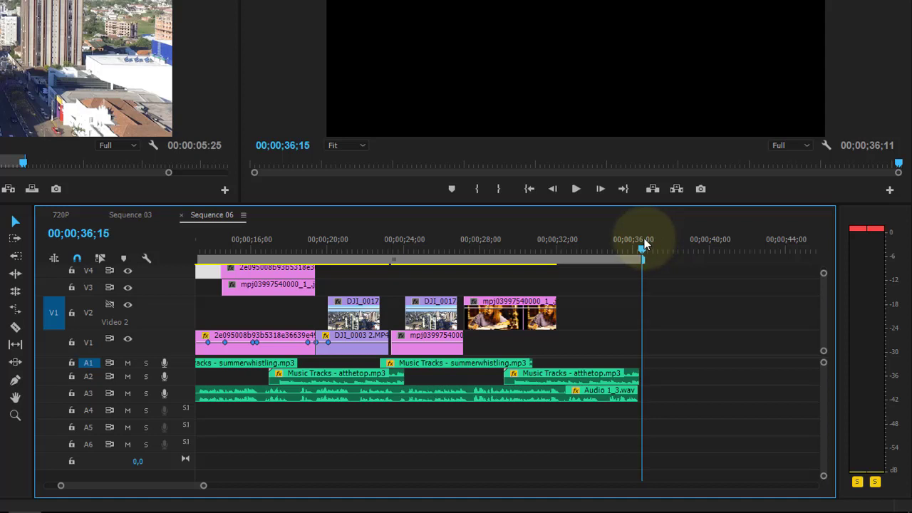
pyautogui.press('=')
pyautogui.press('=')
pyautogui.press('=')
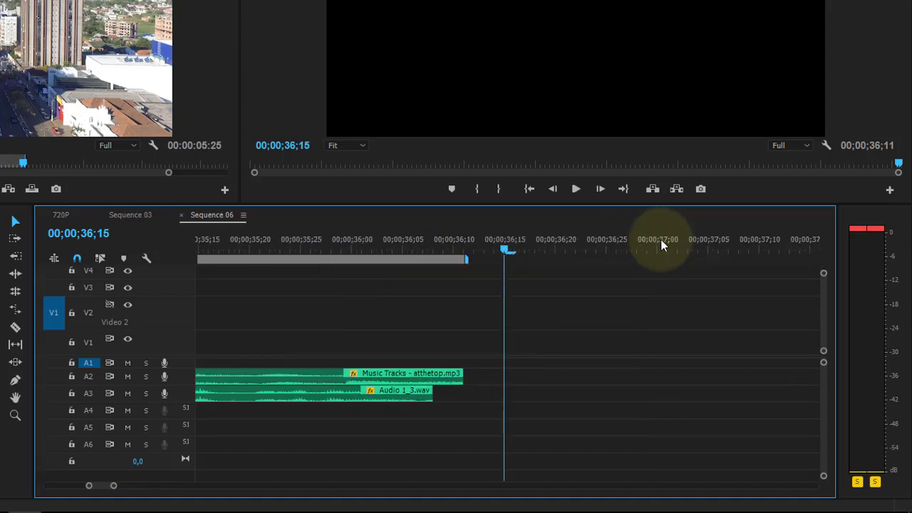
pyautogui.moveTo(507, 250); pyautogui.dragTo(469, 250)
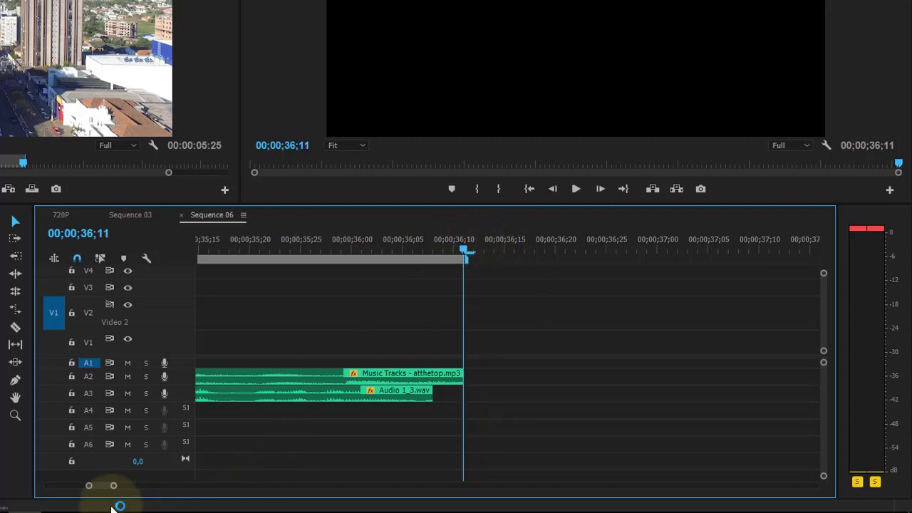
# Step: Return the playhead to 00;00;27;08 and zoom out to show about 20–36 s
pyautogui.scroll(2, 99, 490)
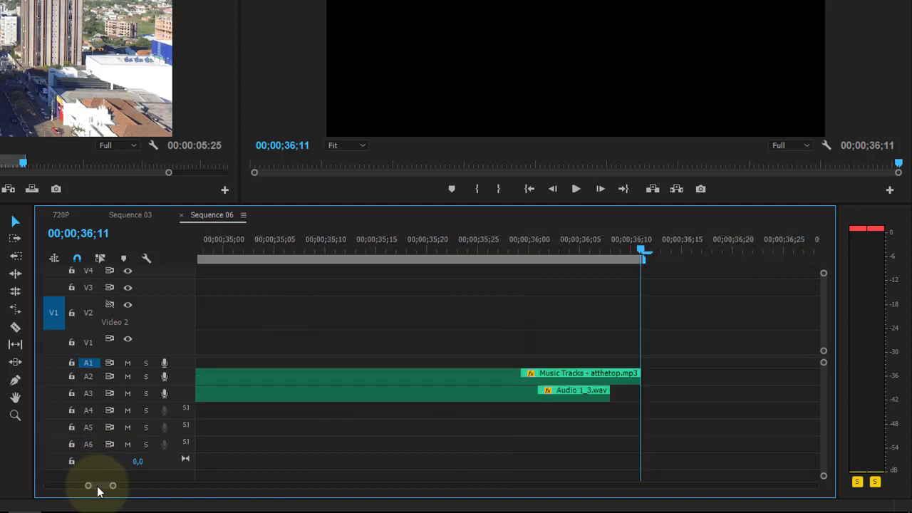
pyautogui.scroll(2, 98, 490)
pyautogui.scroll(2, 92, 486)
pyautogui.scroll(2, 91, 486)
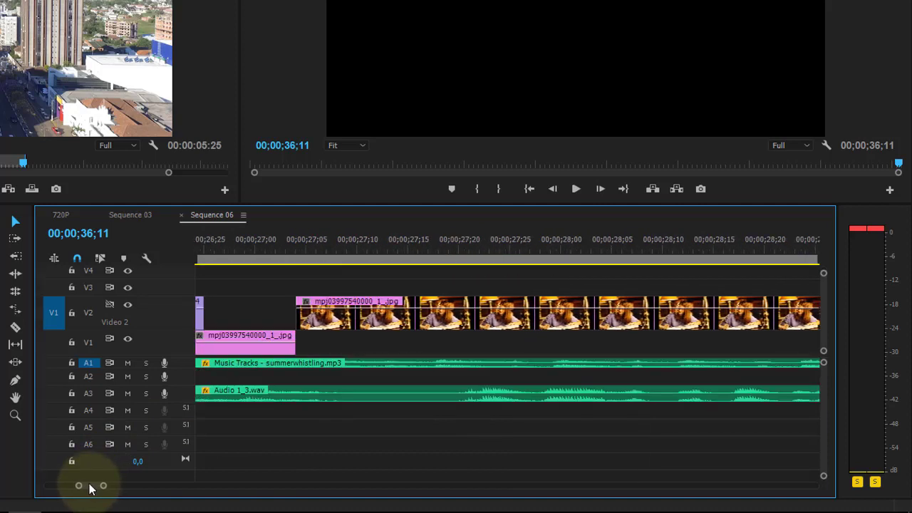
pyautogui.click(342, 235)
pyautogui.press('-')
pyautogui.press('-')
pyautogui.press('-')
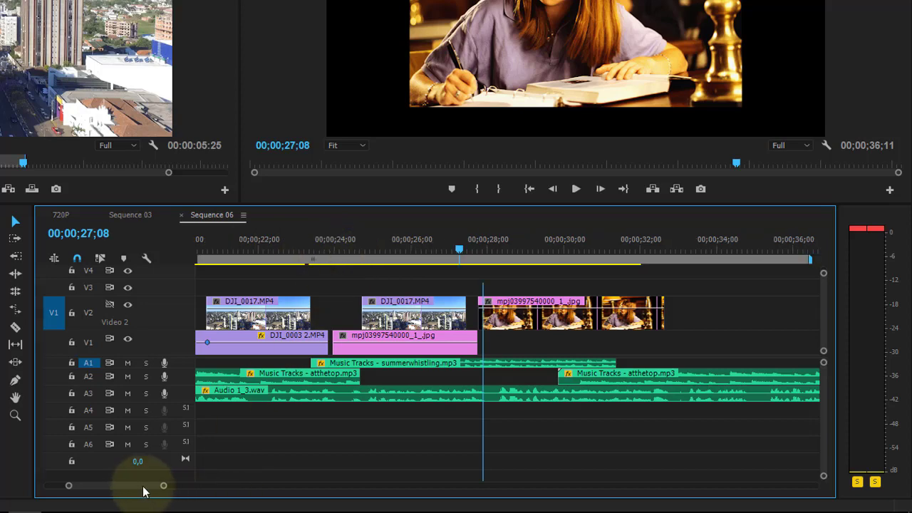
# Step: Drag the work area's end out to 00;00;40;14, making an even 30-second span
pyautogui.moveTo(139, 490); pyautogui.dragTo(146, 490)
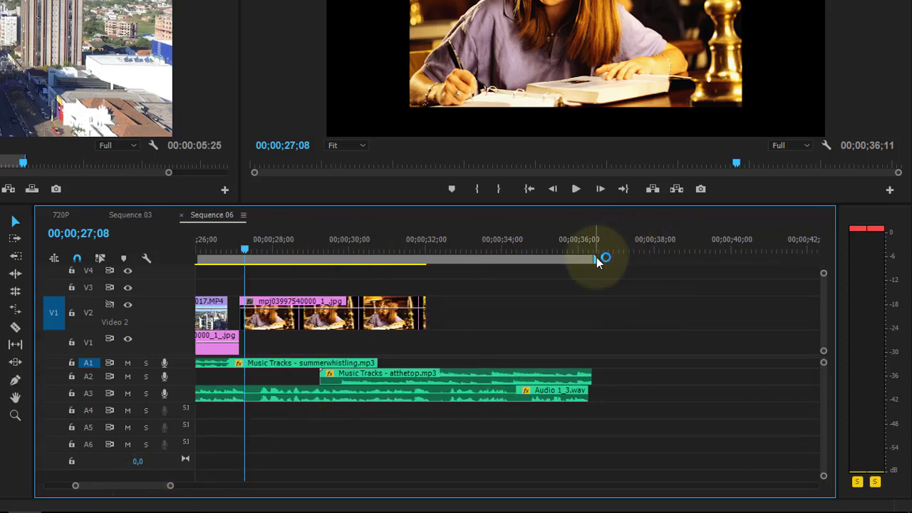
pyautogui.moveTo(598, 258); pyautogui.dragTo(610, 262)
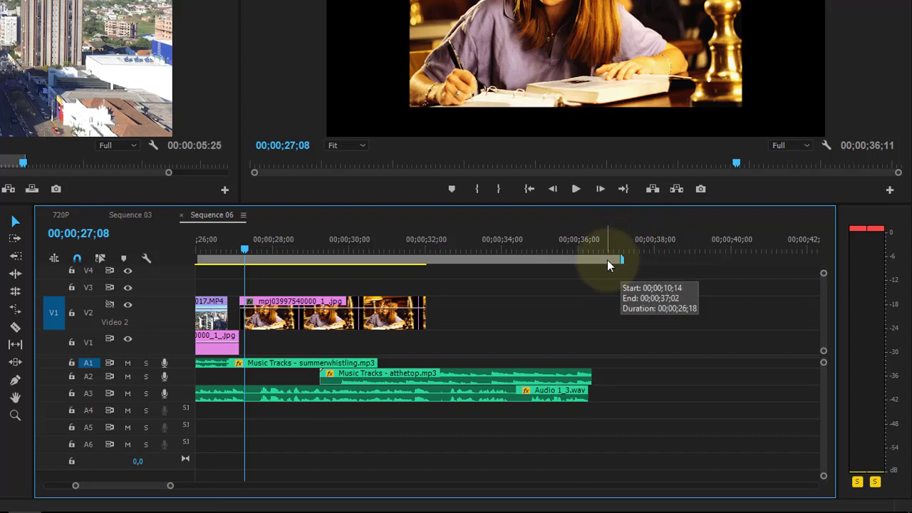
pyautogui.click(623, 243)
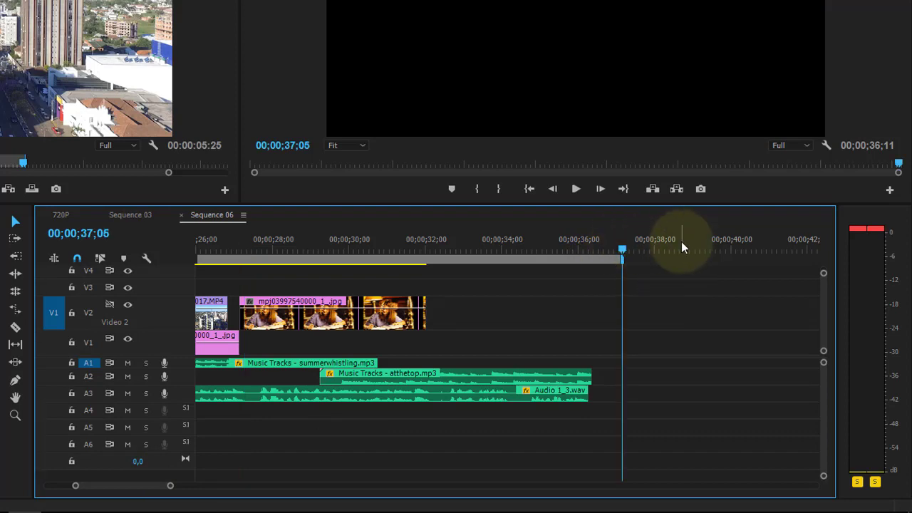
pyautogui.press('=')
pyautogui.press('=')
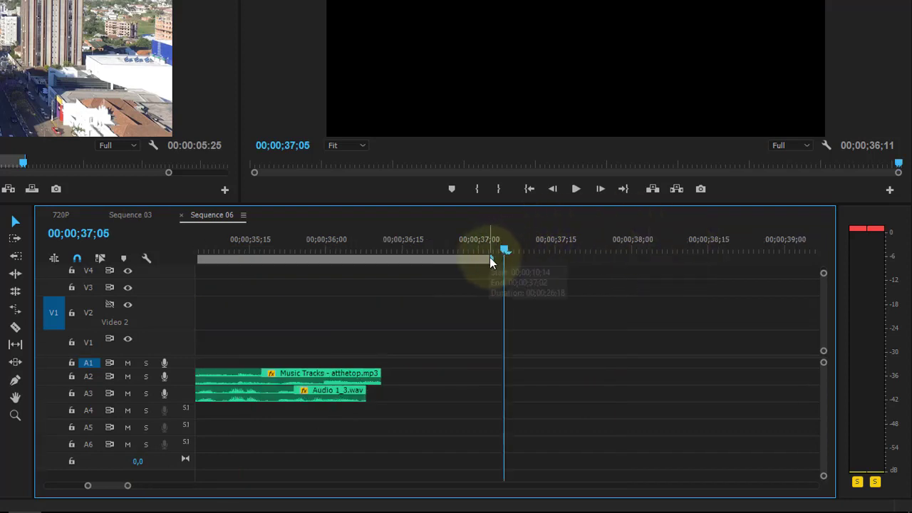
pyautogui.moveTo(491, 258); pyautogui.dragTo(527, 258)
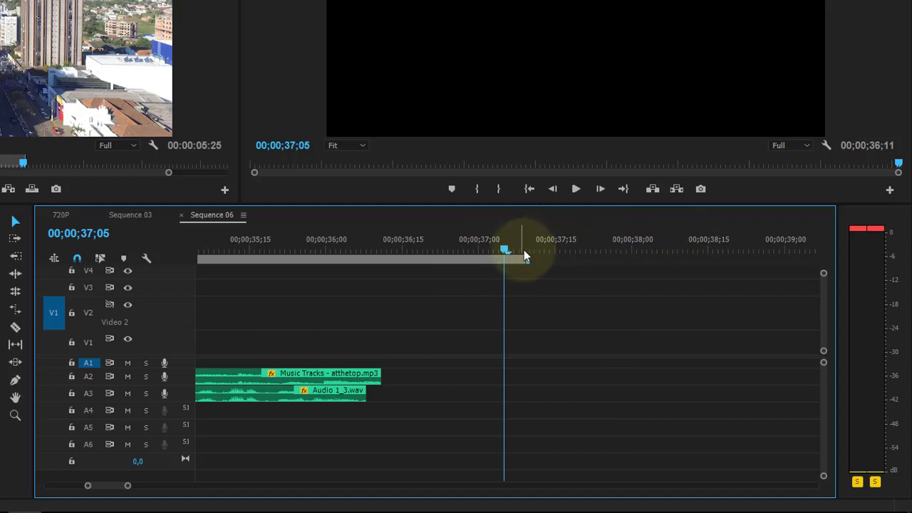
pyautogui.moveTo(528, 260)
pyautogui.mouseDown()
pyautogui.moveTo(494, 262)
pyautogui.moveTo(509, 261)
pyautogui.mouseUp()
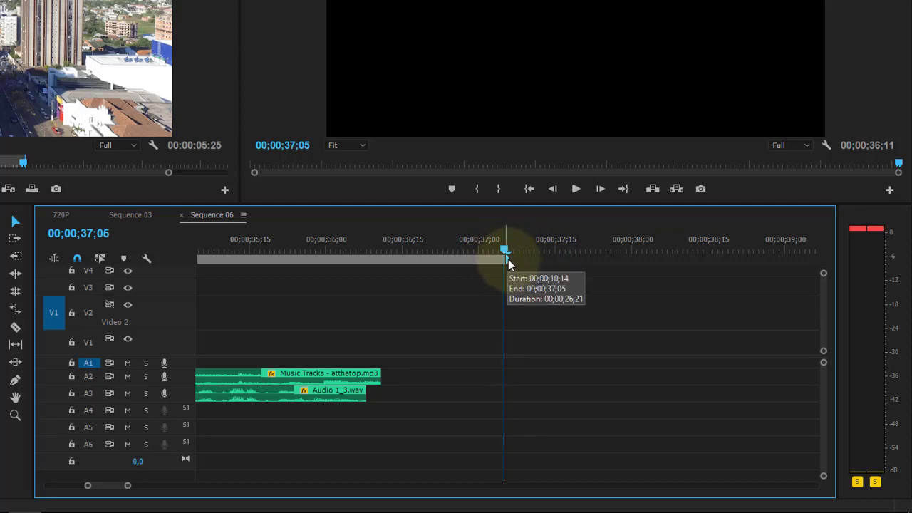
pyautogui.moveTo(509, 262); pyautogui.dragTo(558, 261)
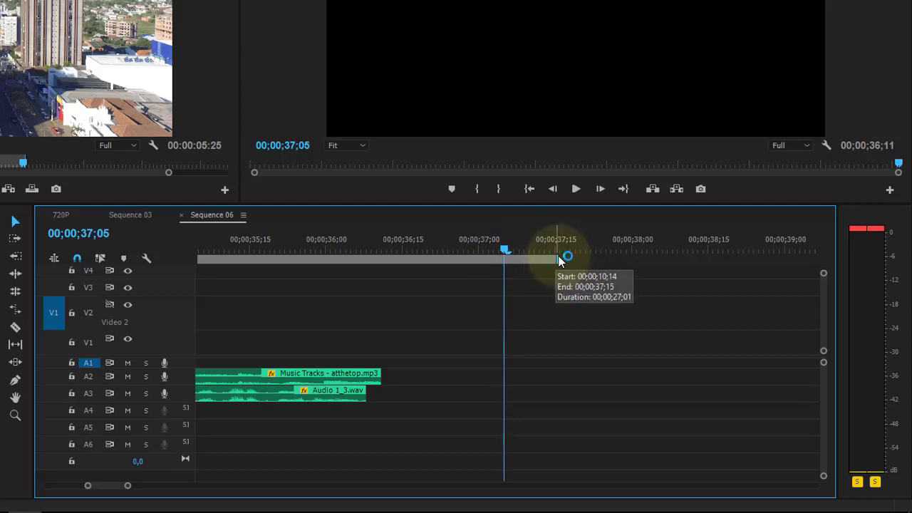
pyautogui.moveTo(559, 261); pyautogui.dragTo(632, 260)
pyautogui.press('-')
pyautogui.moveTo(628, 261)
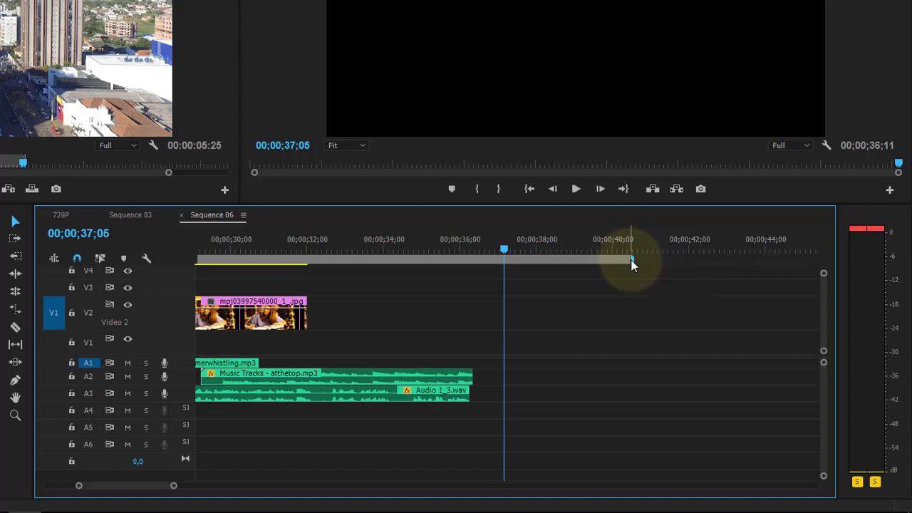
pyautogui.moveTo(631, 261); pyautogui.dragTo(635, 261)
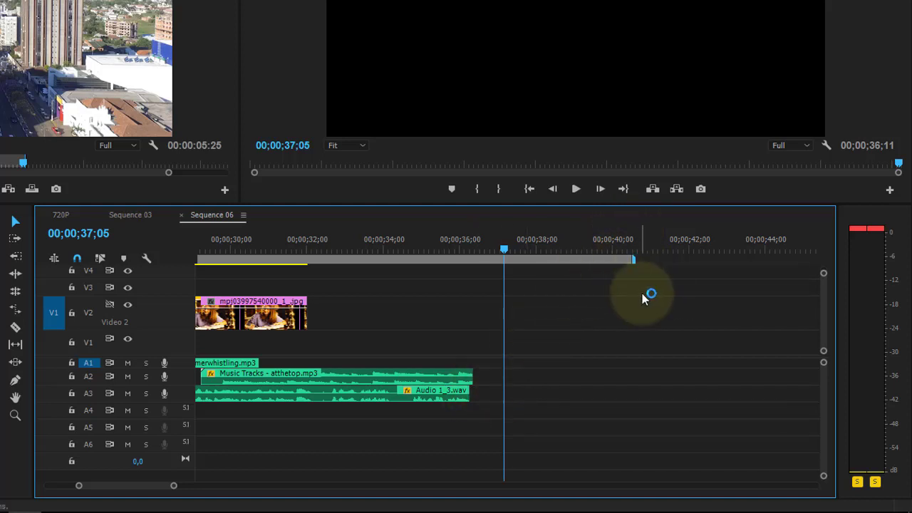
pyautogui.click(303, 313)
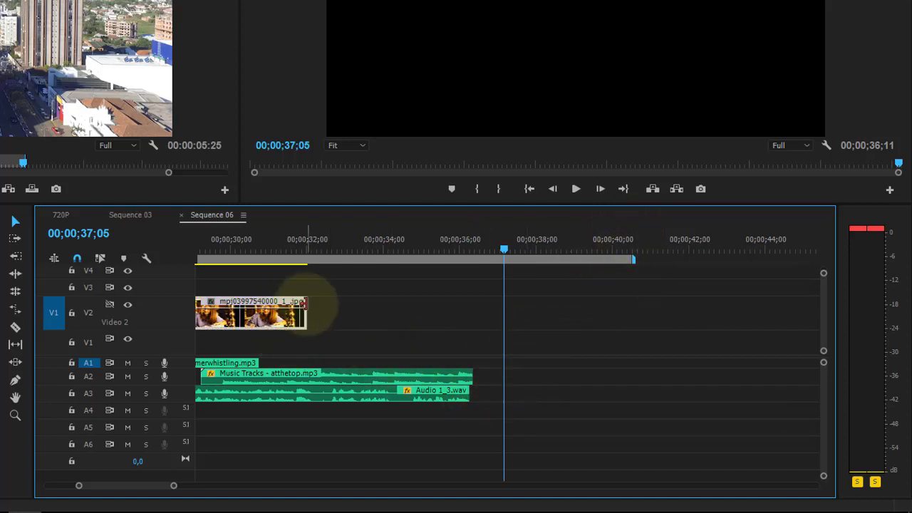
# Step: Stretch the V2 study image and A2 atthetop.mp3 music to about 40 s, moving the music's fade keyframe
pyautogui.moveTo(305, 314); pyautogui.dragTo(635, 313)
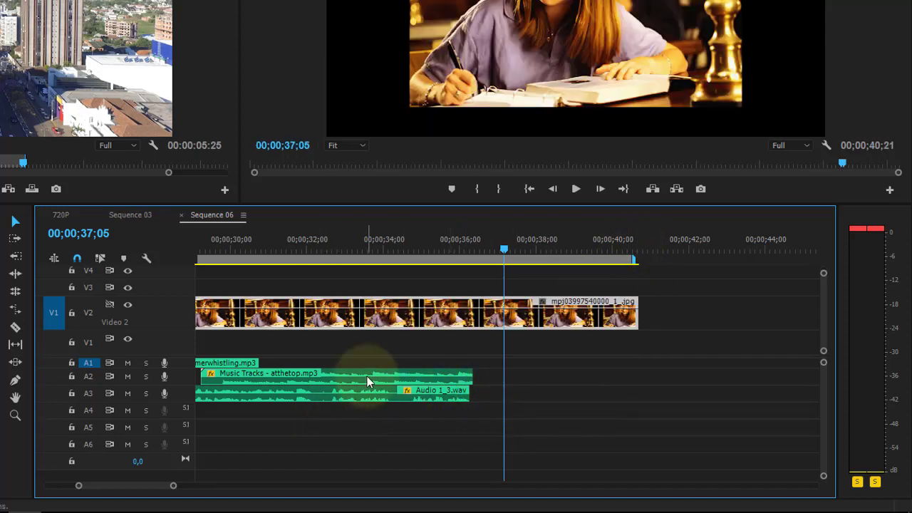
pyautogui.moveTo(471, 375); pyautogui.dragTo(638, 372)
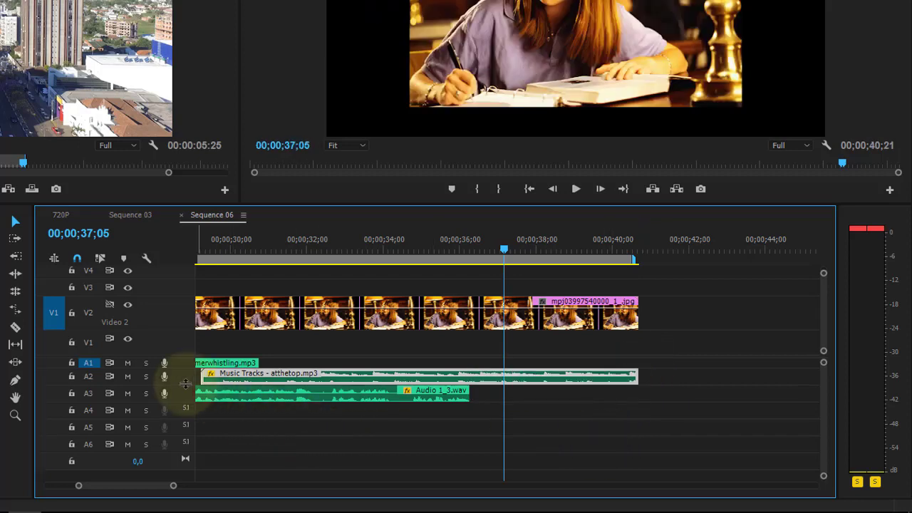
pyautogui.moveTo(185, 385); pyautogui.dragTo(186, 394)
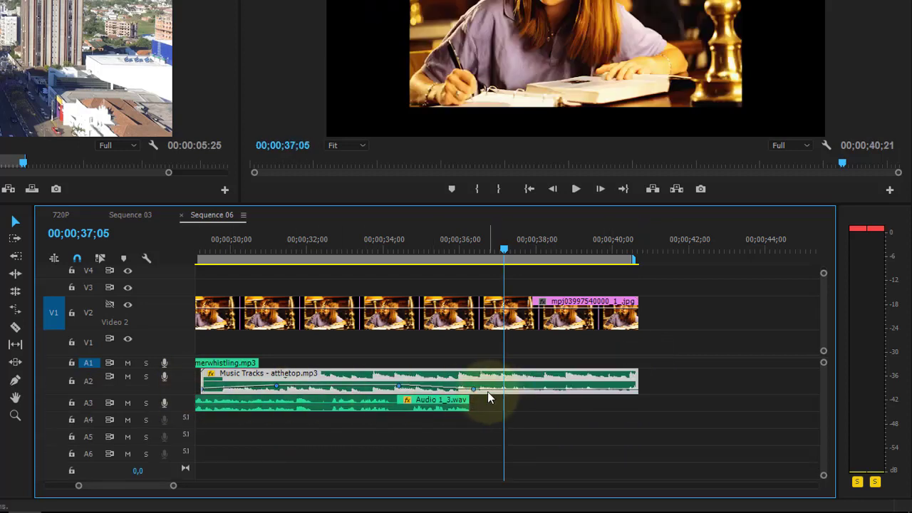
pyautogui.moveTo(489, 392)
pyautogui.mouseDown()
pyautogui.moveTo(656, 401)
pyautogui.moveTo(406, 392)
pyautogui.moveTo(620, 386)
pyautogui.mouseUp()
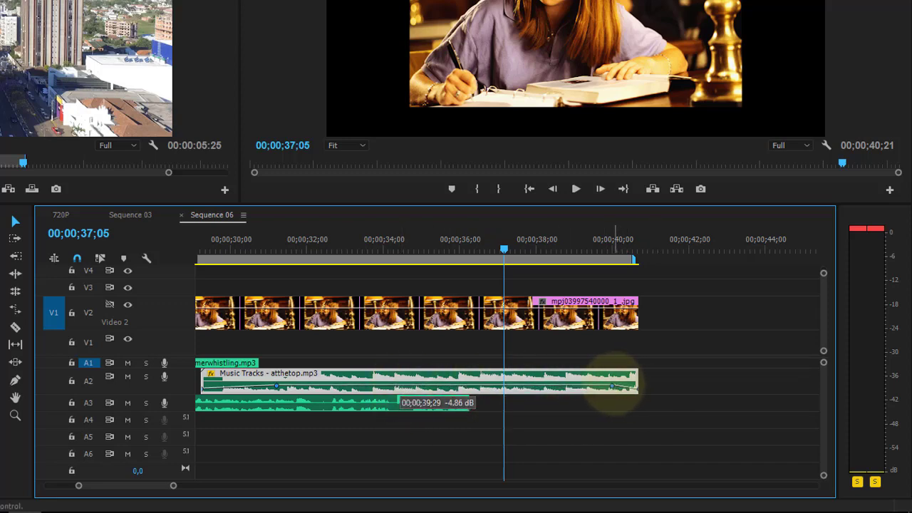
pyautogui.click(263, 449)
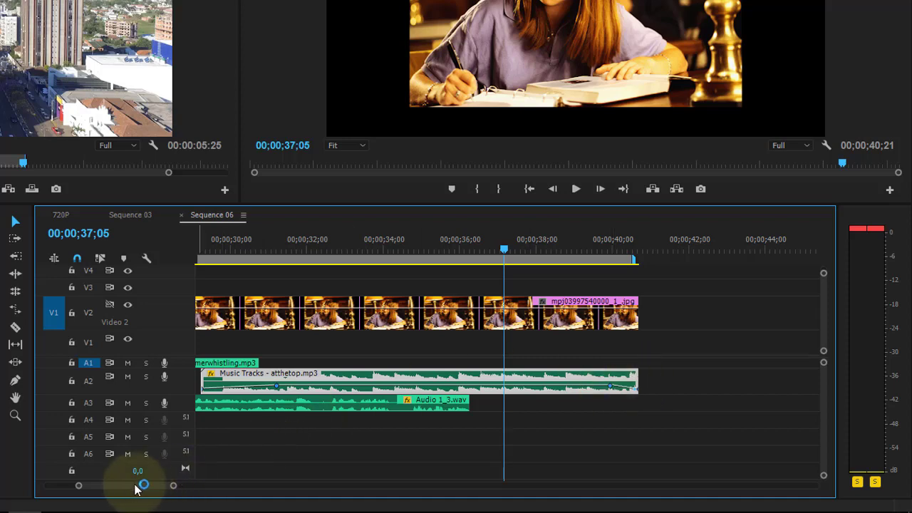
# Step: Add DJI_0017 to V2 and whistling music to A2 near 56 s, plus another clip on V1 near 0 s
pyautogui.moveTo(136, 486); pyautogui.dragTo(104, 491)
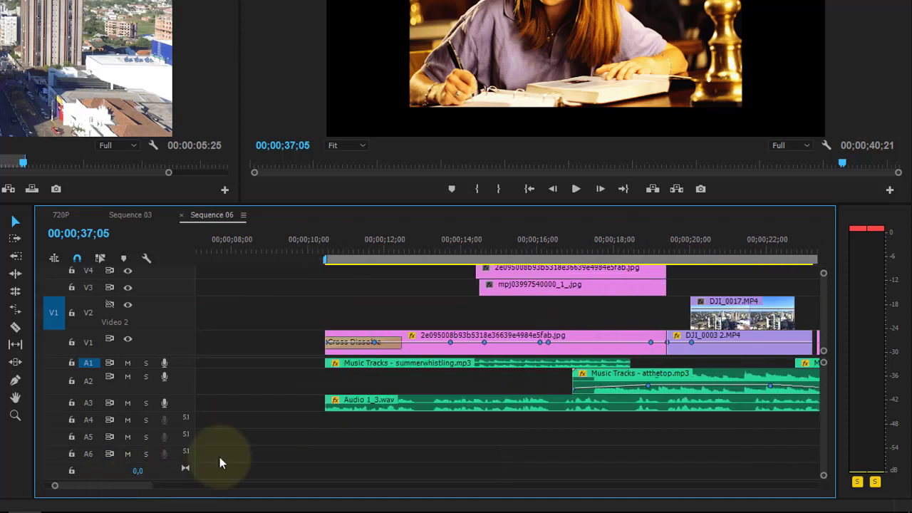
pyautogui.click(290, 232)
pyautogui.press('-')
pyautogui.press('-')
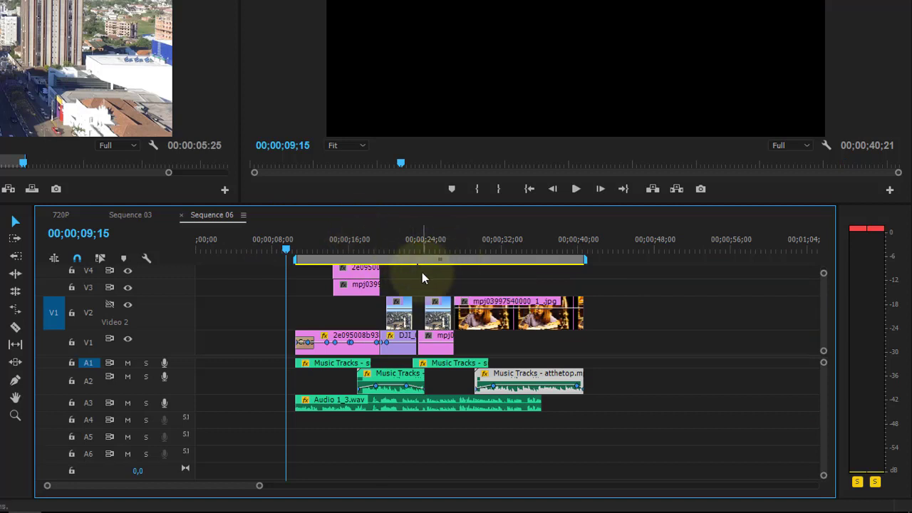
pyautogui.hotkey('shift', '1')
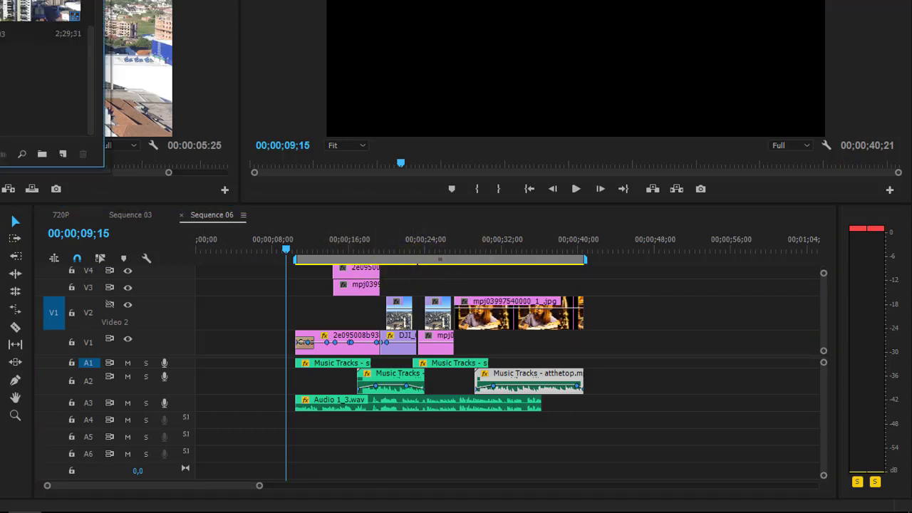
pyautogui.moveTo(107, 96); pyautogui.dragTo(748, 315)
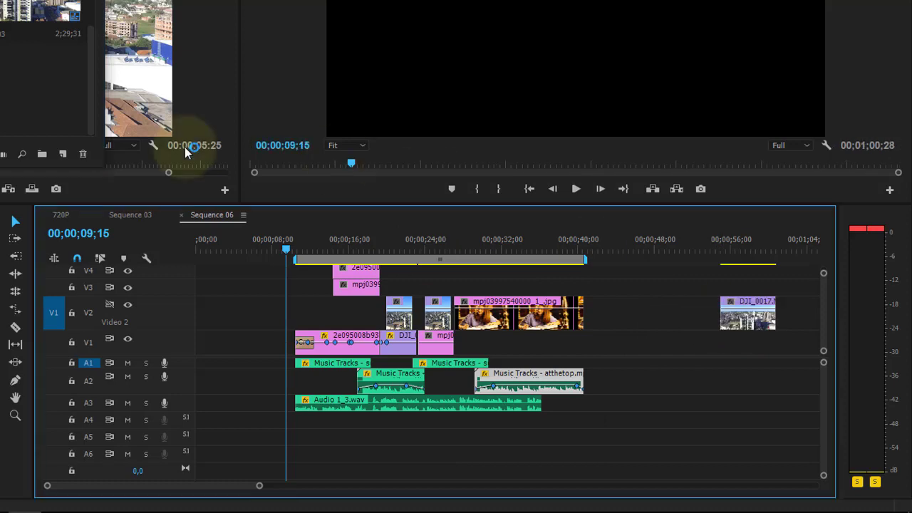
pyautogui.hotkey('shift', '1')
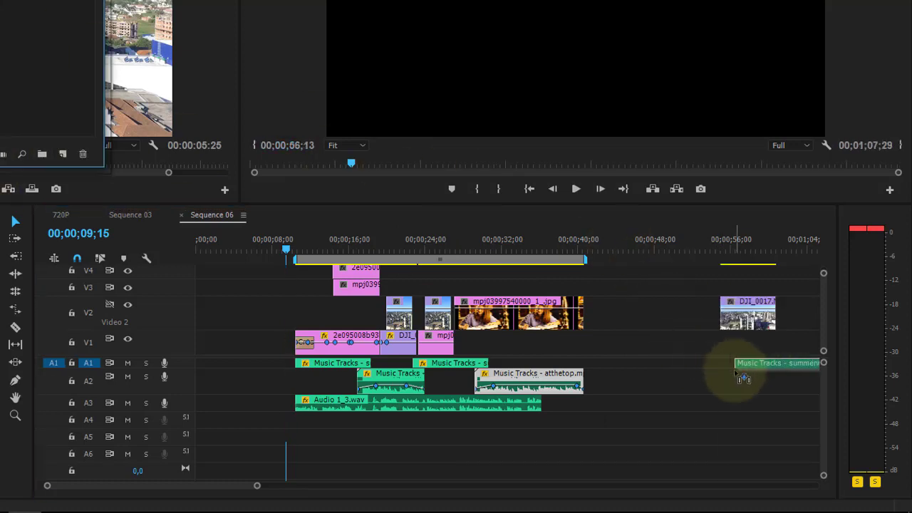
pyautogui.moveTo(50, 85); pyautogui.dragTo(732, 387)
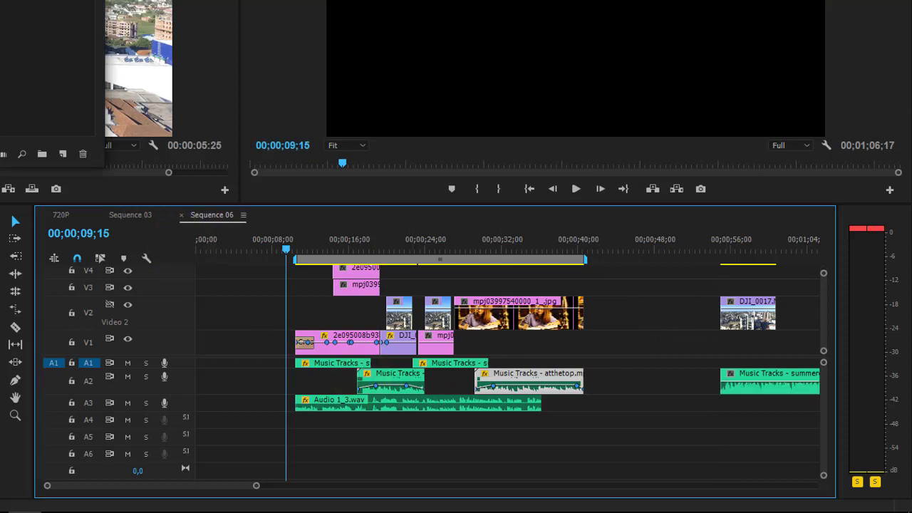
pyautogui.hotkey('shift', '1')
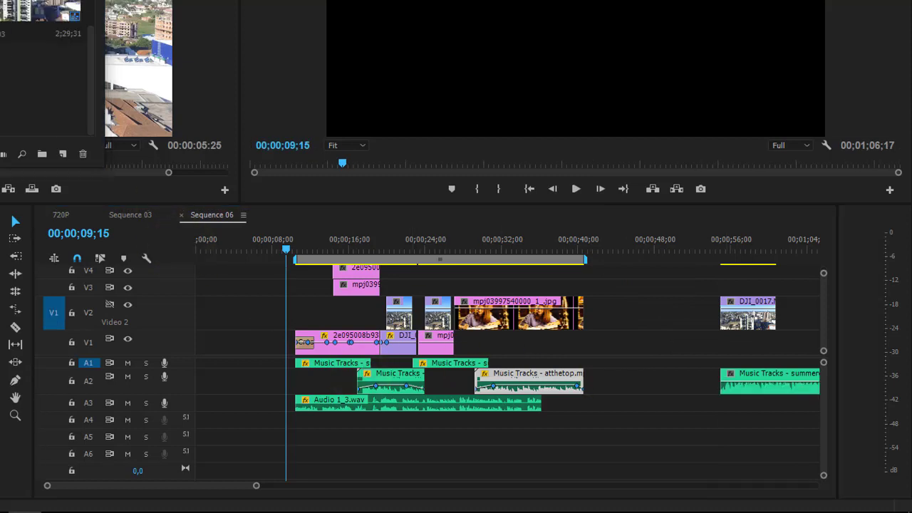
pyautogui.moveTo(139, 71); pyautogui.dragTo(208, 346)
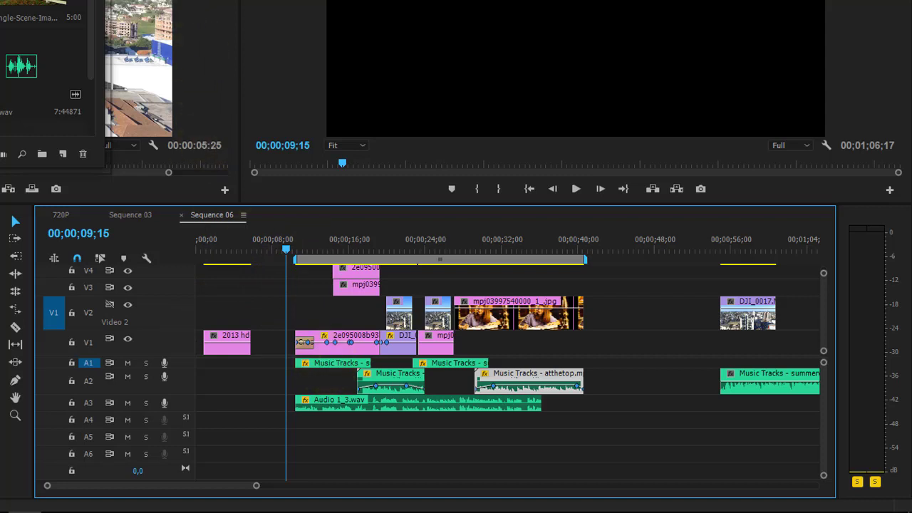
pyautogui.scroll(2, 43, 57)
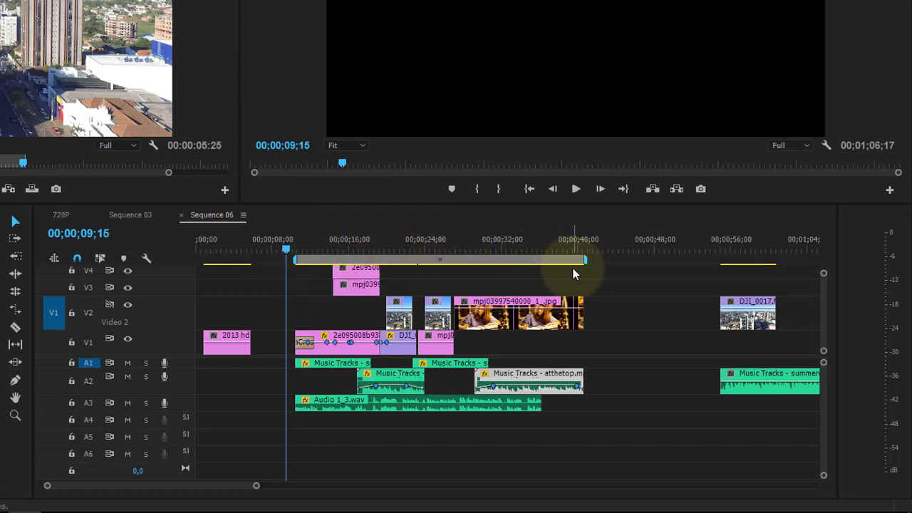
pyautogui.moveTo(578, 265)
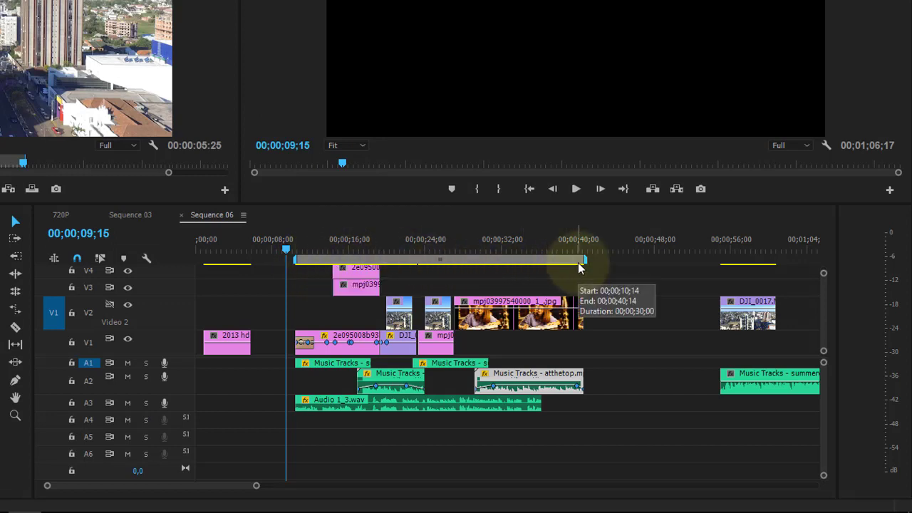